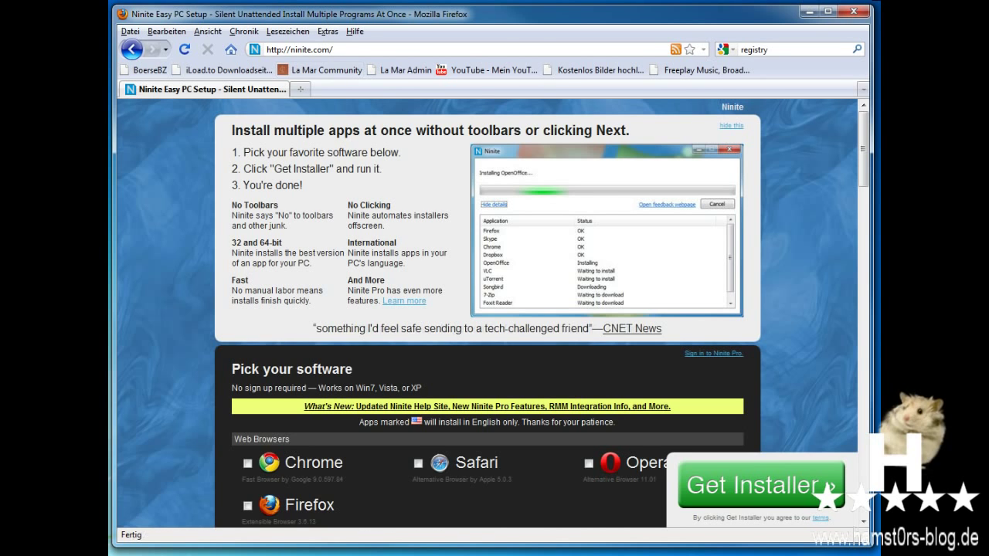
Browse the Ninite page's list of software available for installation
scroll(317, 263, "down", 20)
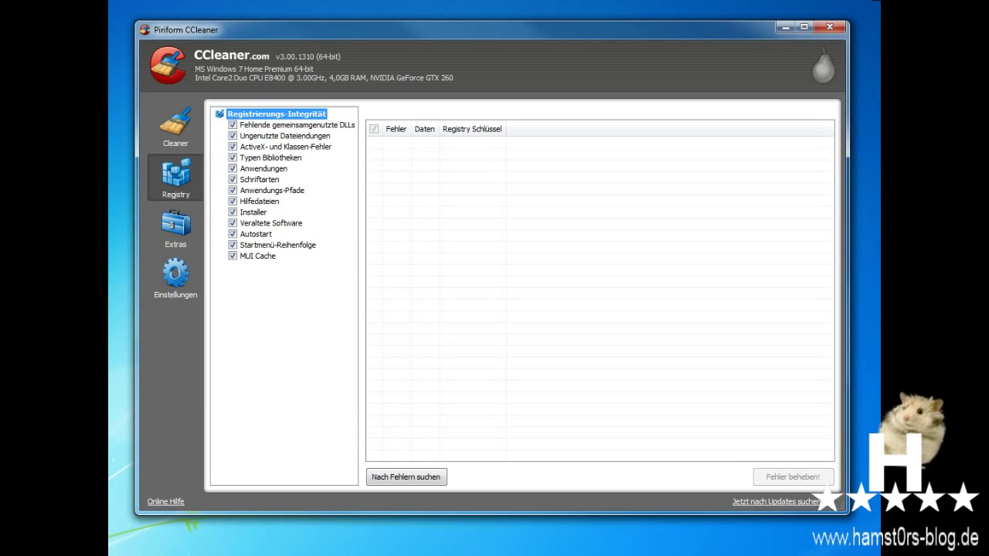
Switch to CCleaner and examine the Windows and Anwendungen cleaning options of the Cleaner
left_click(175, 127)
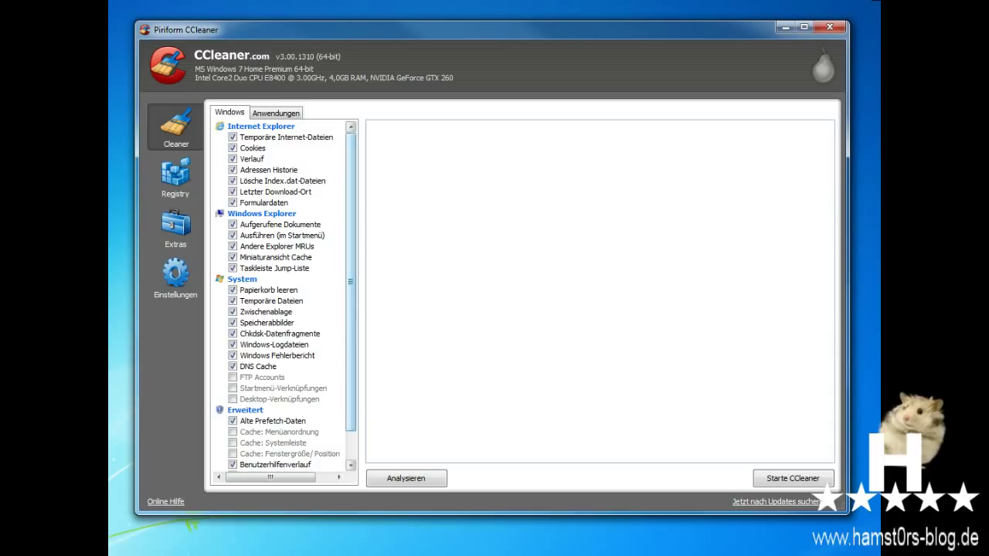
scroll(286, 295, "down", 3)
scroll(286, 297, "up", 1)
key("ctrl+Tab")
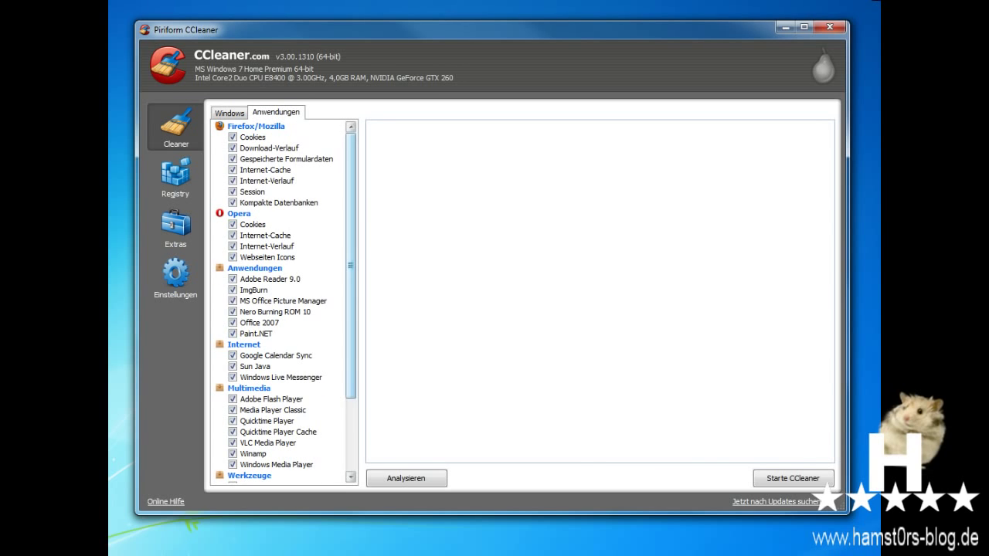
scroll(286, 300, "down", 2)
scroll(286, 301, "up", 2)
key("ctrl+Tab")
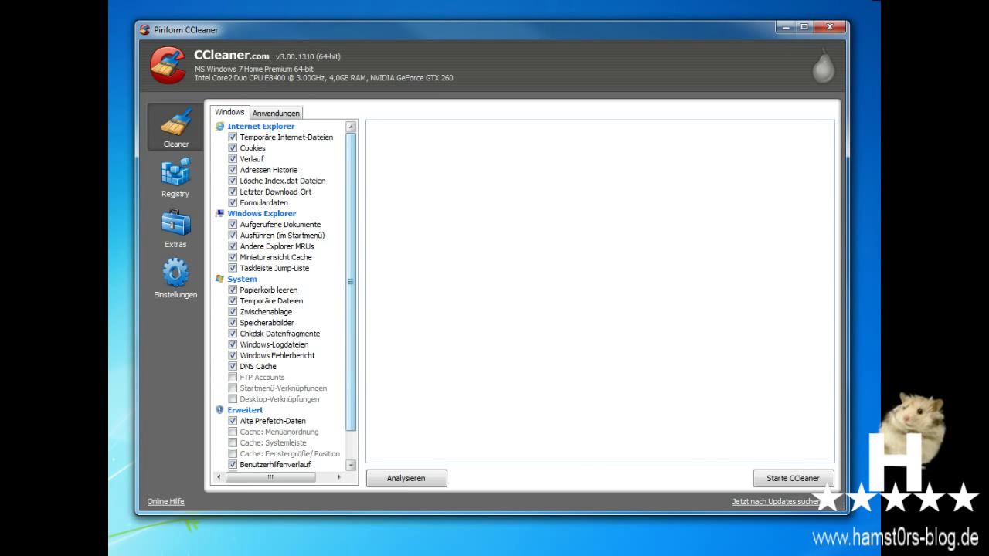
scroll(286, 297, "down", 1)
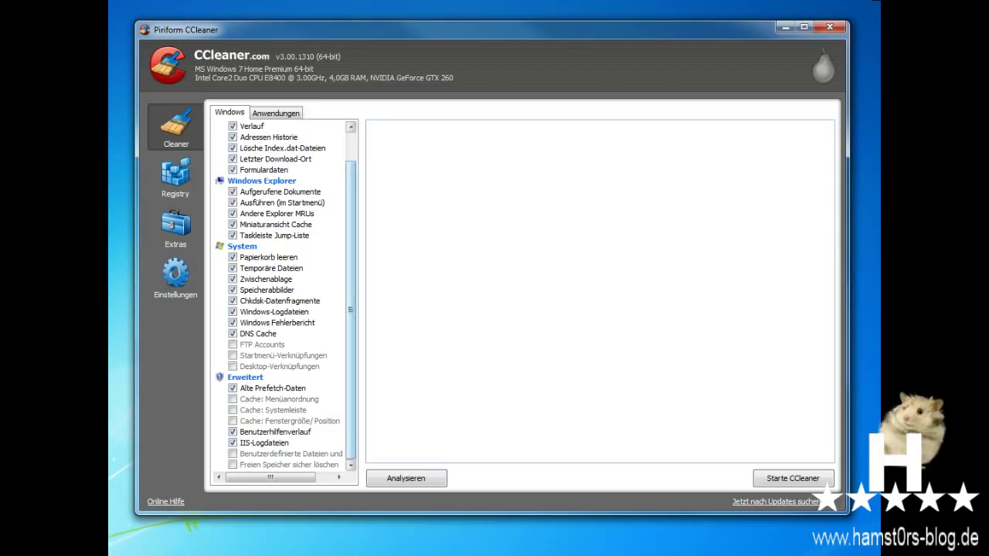
scroll(286, 296, "up", 1)
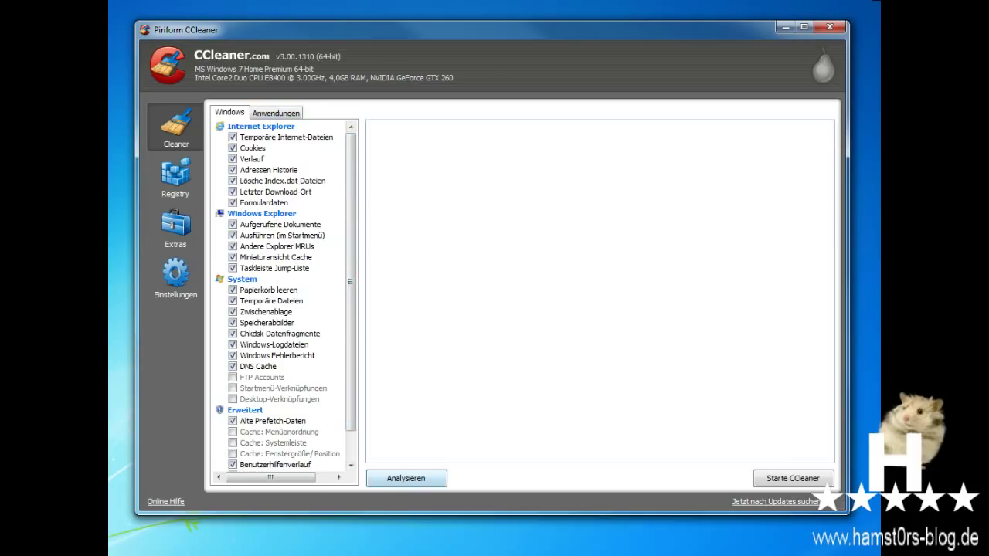
key("ctrl+Tab")
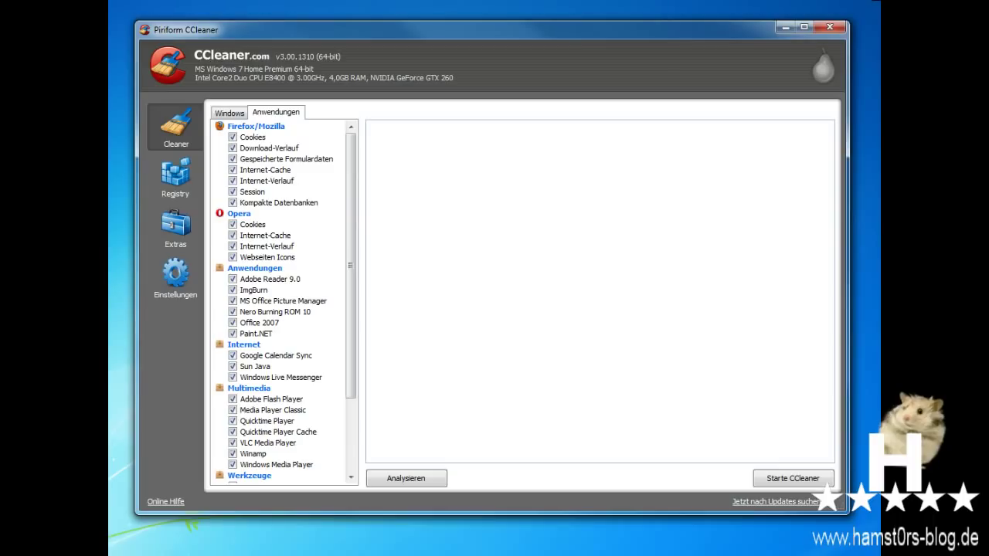
key("ctrl+Tab")
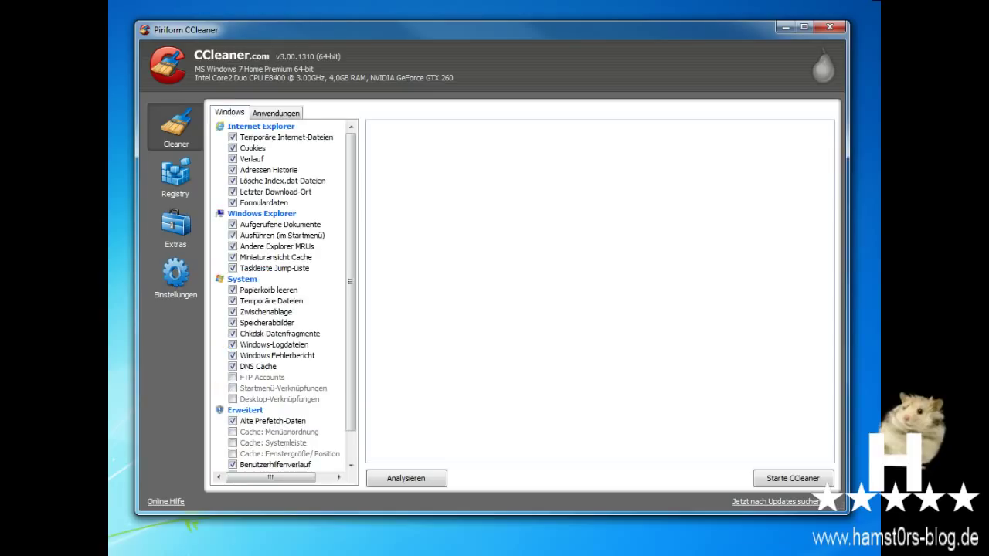
Analyse the system with the checked cleaning options and run the cleanup to delete the listed files
key("Return")
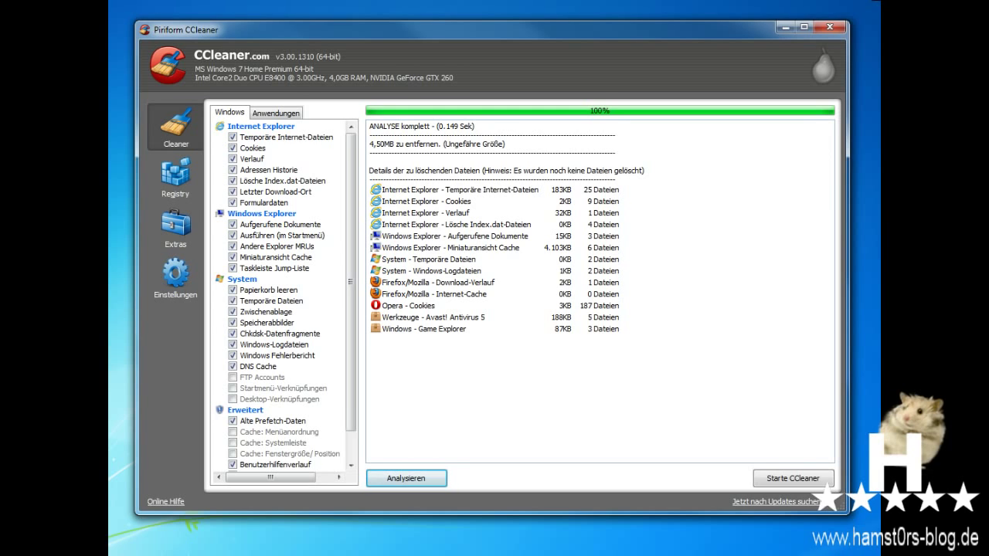
key("Return")
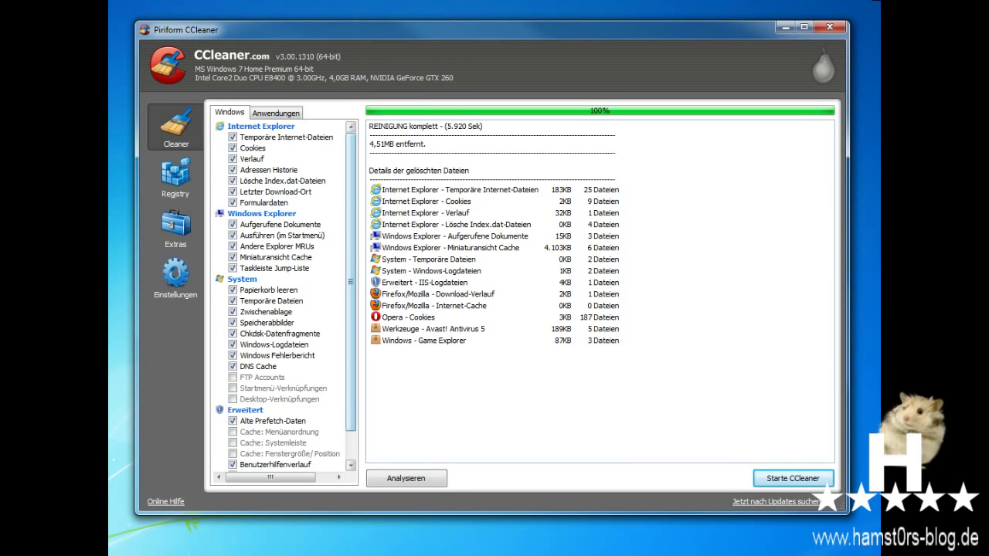
Scan the registry for errors with all Registrierungs-Integrität checks enabled
left_click(176, 176)
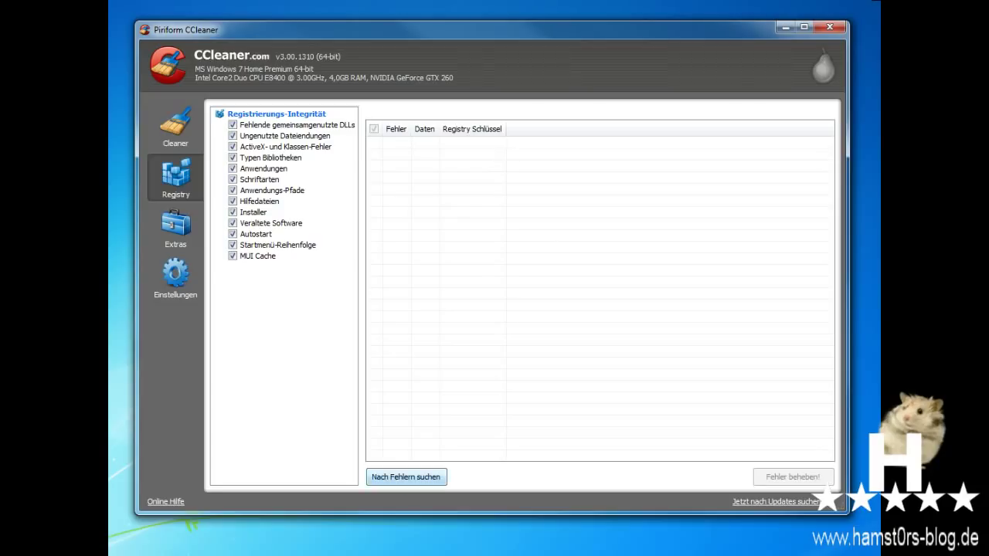
left_click(406, 476)
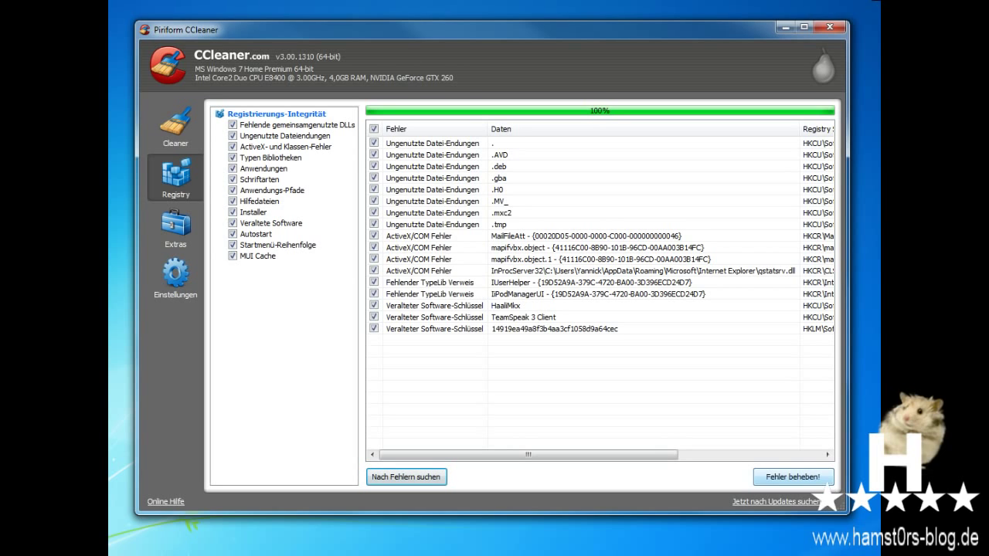
Back up the registry changes as cc_20110208_185941.reg on the Desktop and fix all found registry errors
key("alt+f")
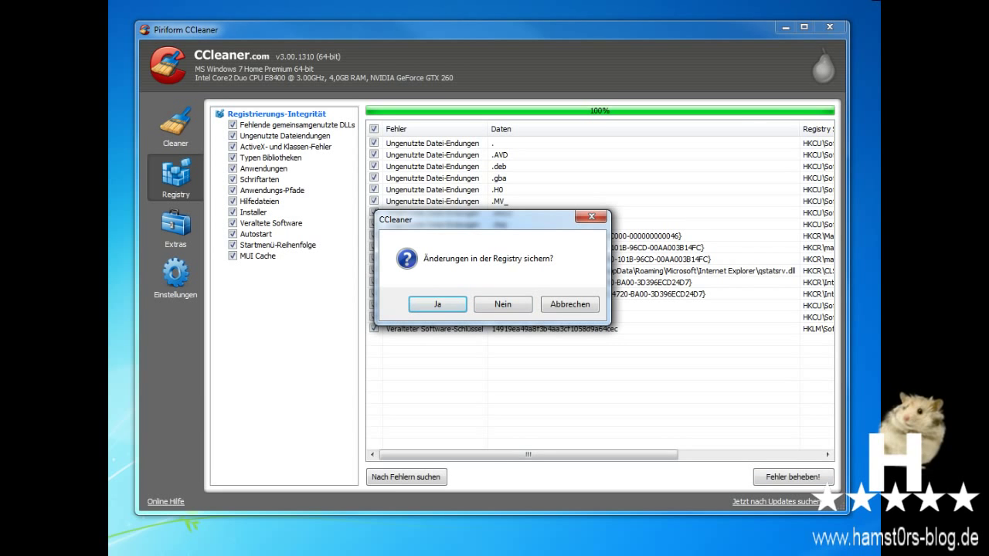
key("Return")
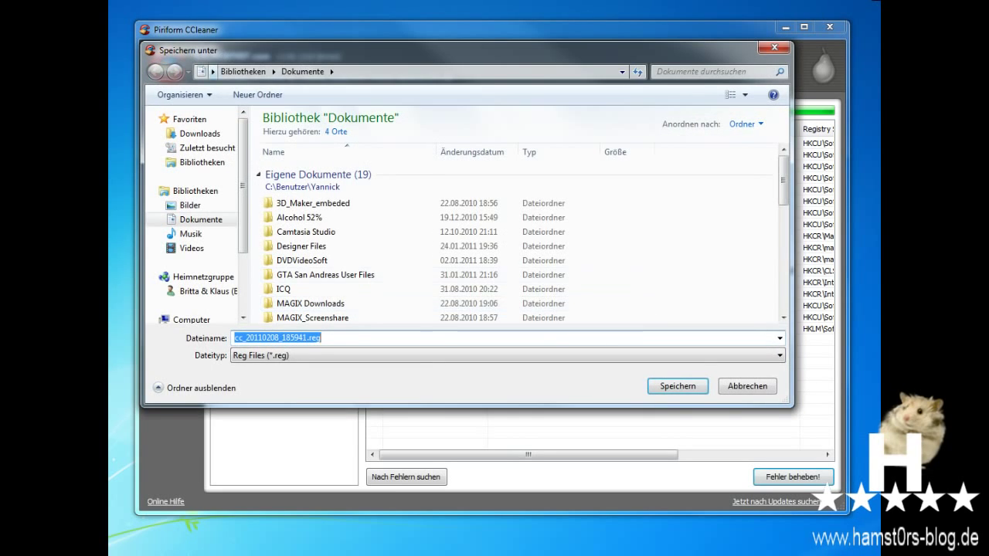
left_click(273, 71)
mouse_move(212, 71)
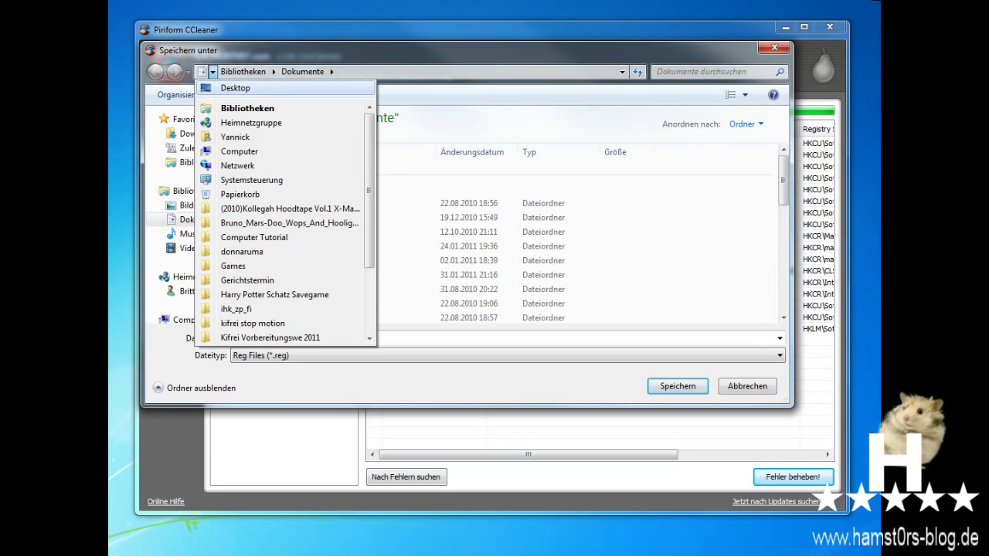
left_click(236, 87)
key("Return")
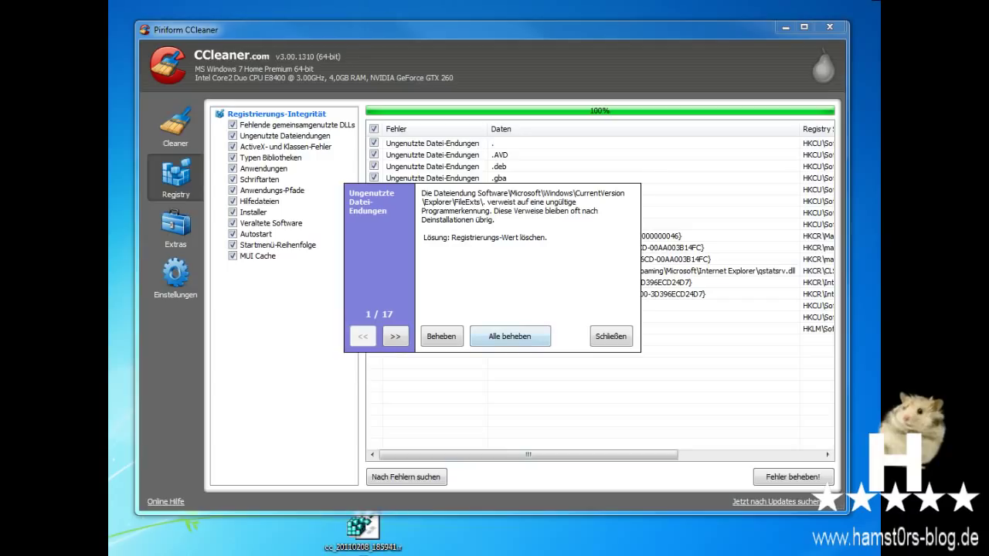
left_click(510, 336)
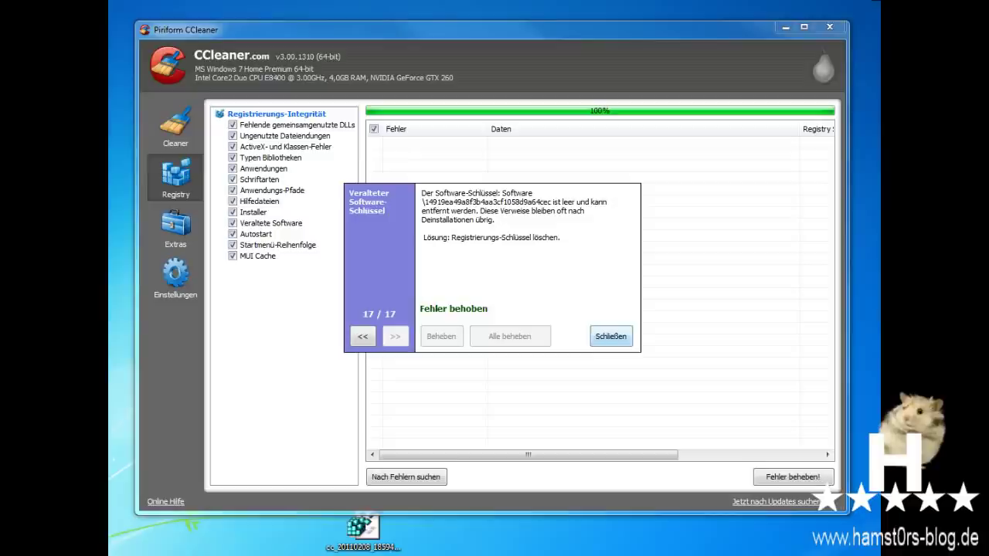
left_click(610, 336)
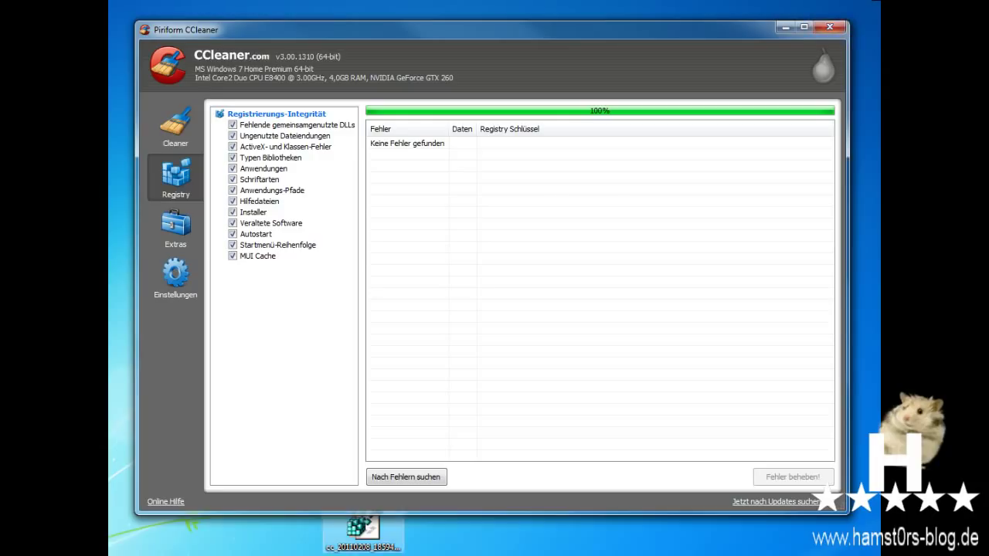
Select the registry backup file on the desktop and move the CCleaner window up to uncover it
left_click(363, 530)
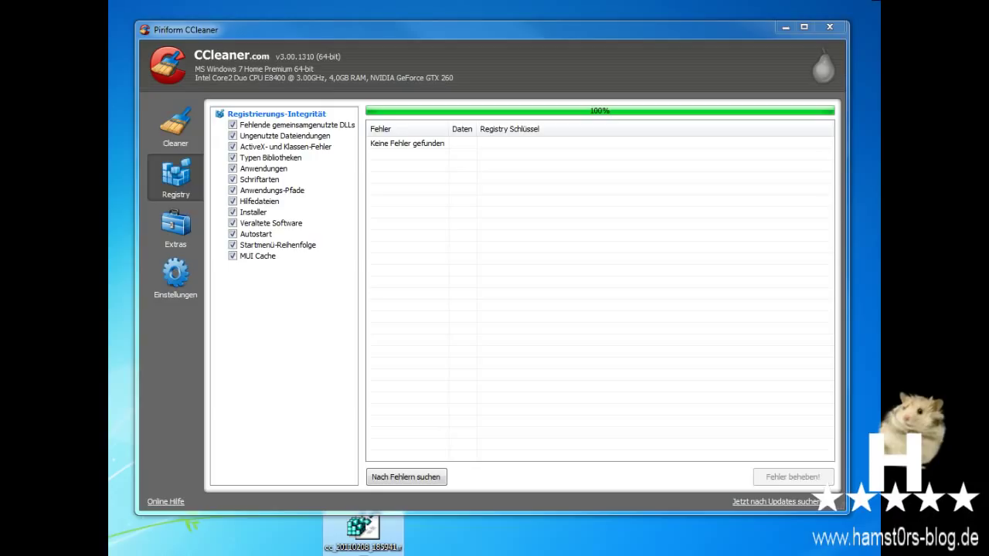
left_click(276, 113)
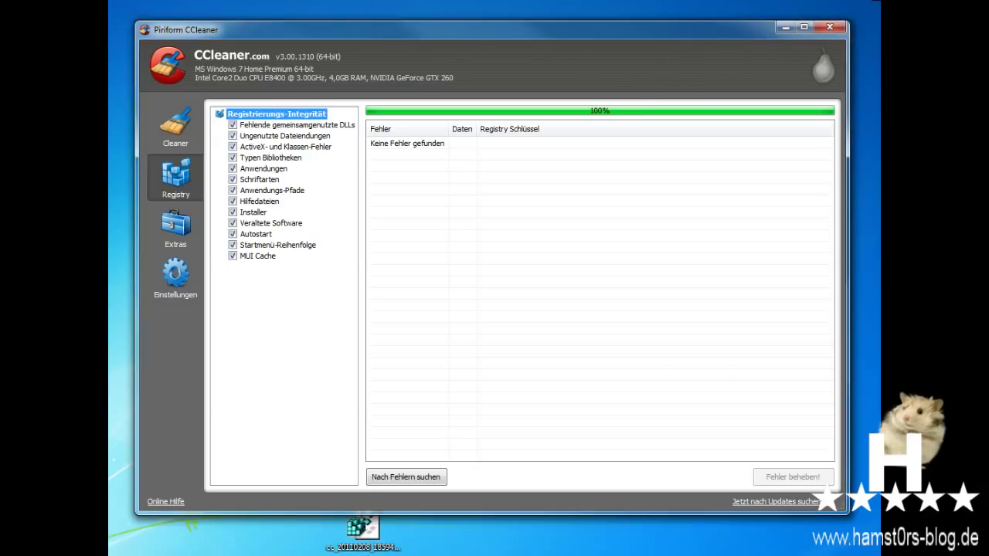
left_click_drag(463, 29, 472, 14)
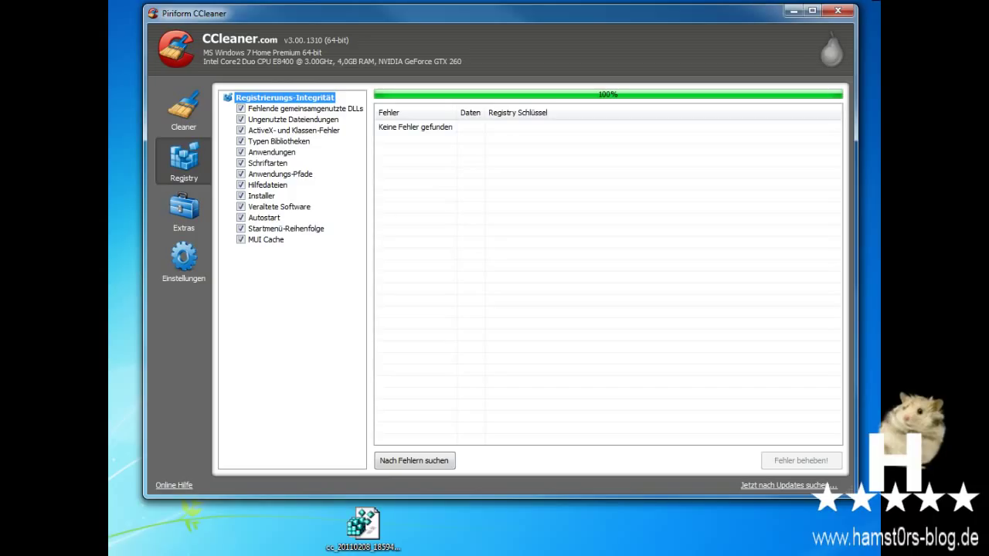
Examine the installed programs under Programme deinstallieren, selecting entries such as Adobe Flash Player 10 Plugin and Advanced IM Password Recovery
left_click(183, 209)
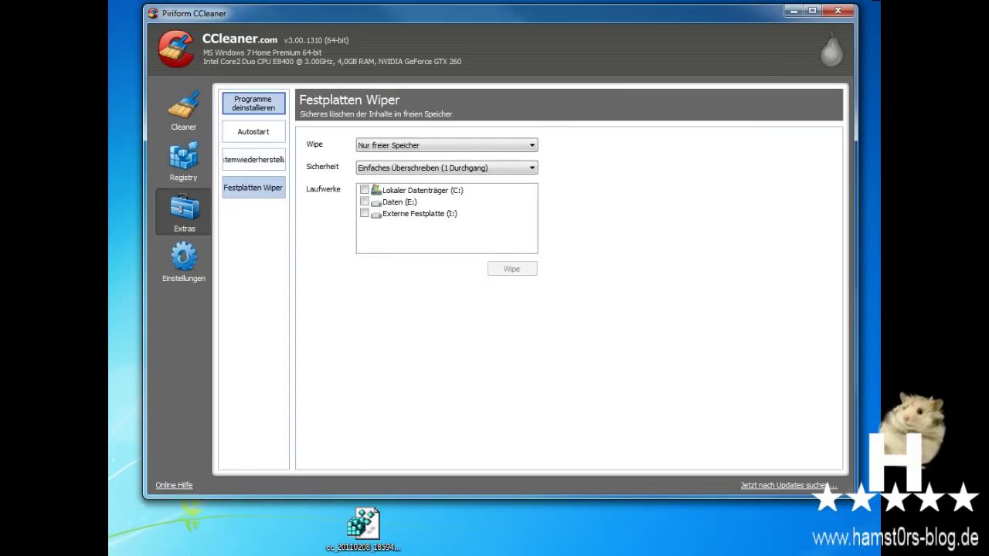
left_click(254, 103)
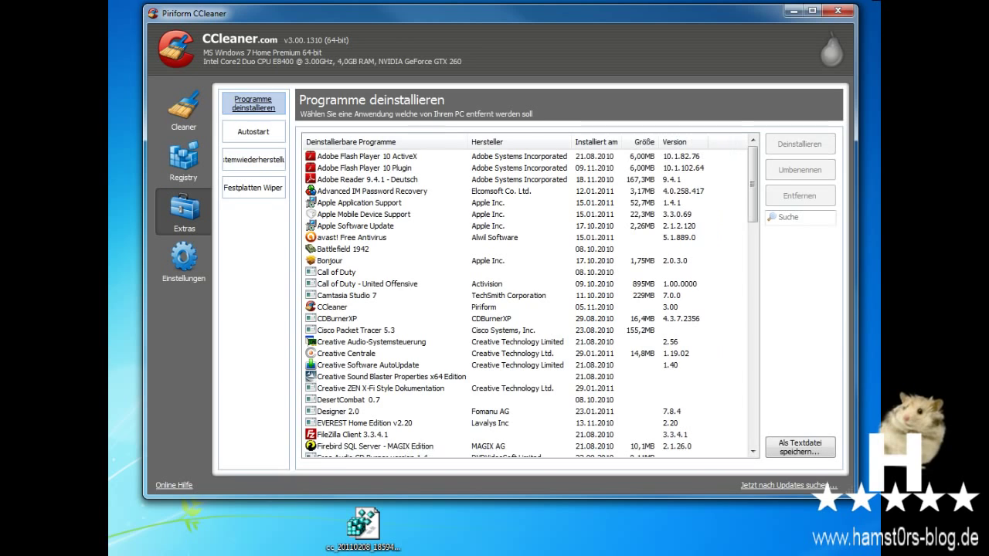
left_click(363, 156)
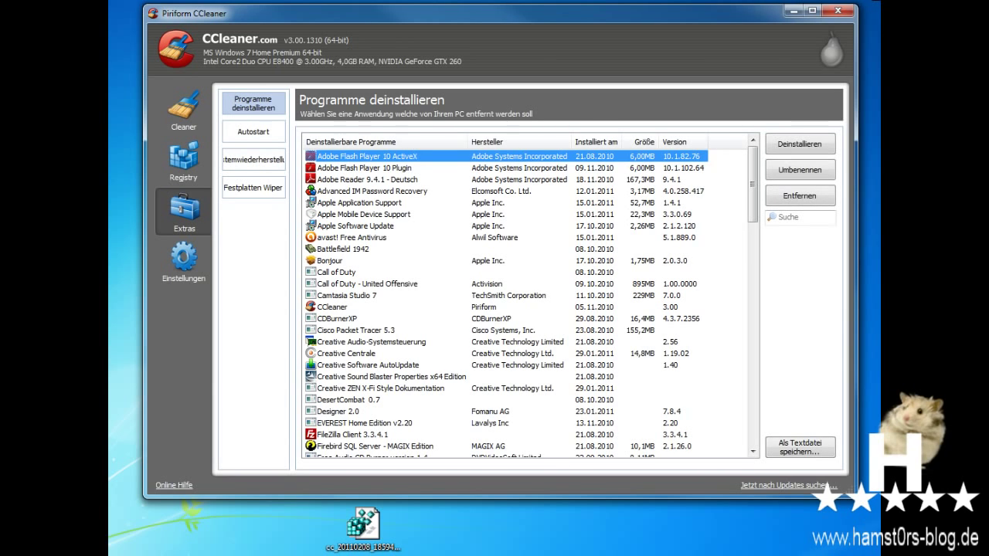
left_click(363, 168)
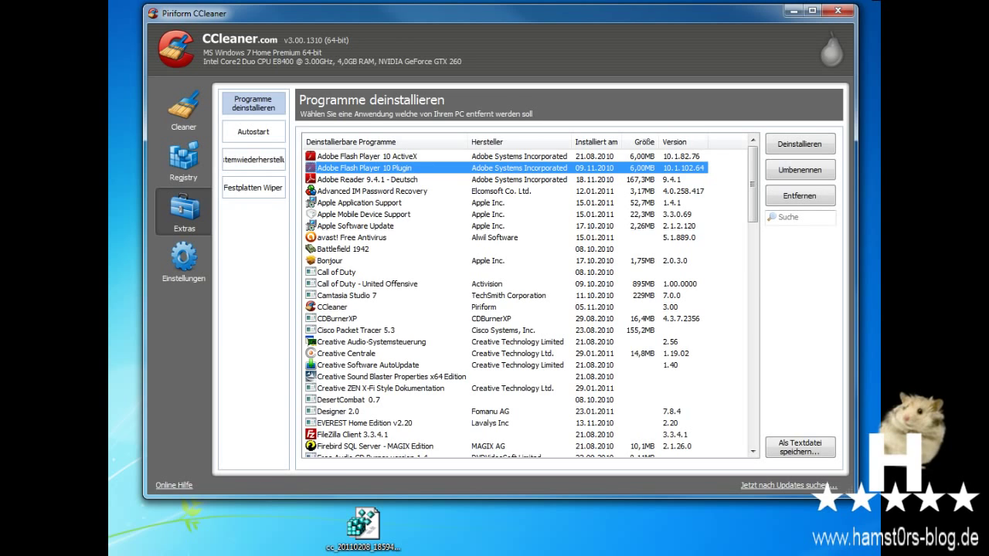
left_click(364, 225)
left_click(363, 179)
left_click(363, 191)
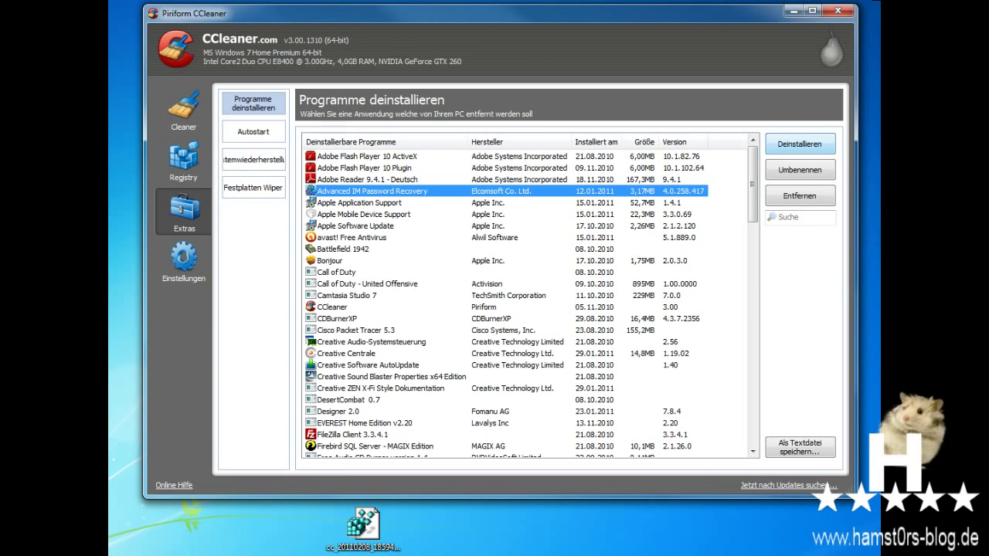
left_click(363, 202)
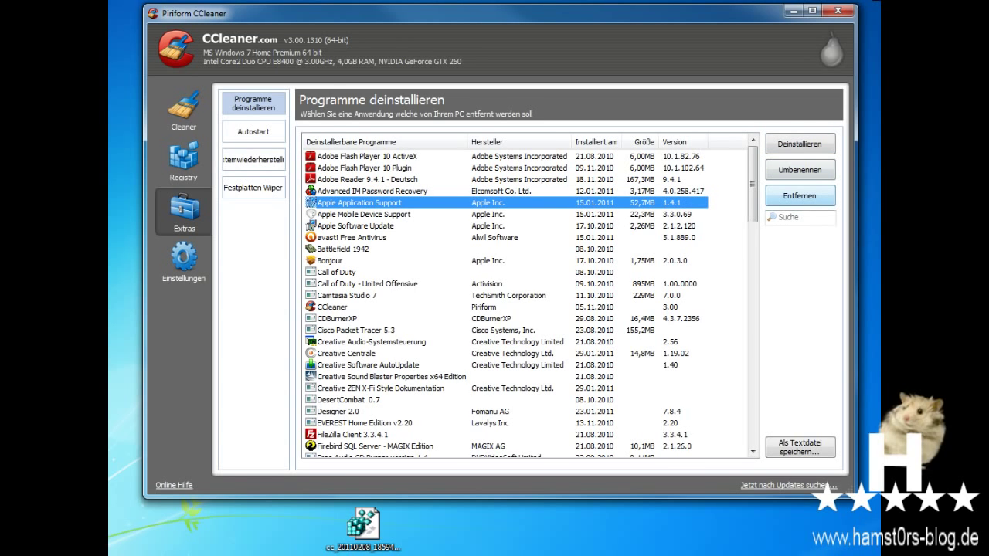
left_click(363, 191)
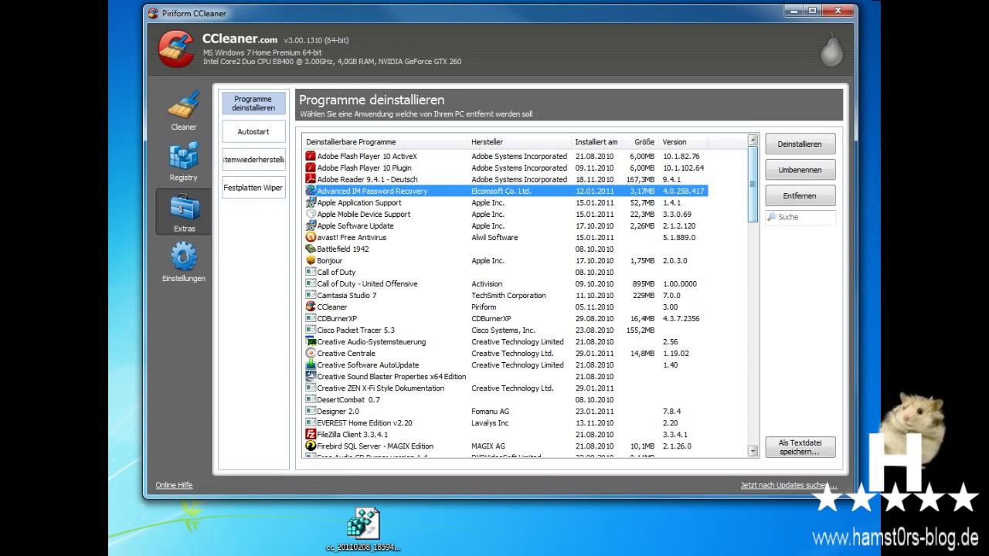
Open the Autostart list, widen the window and narrow the Programm column to show more of the file paths
left_click(254, 131)
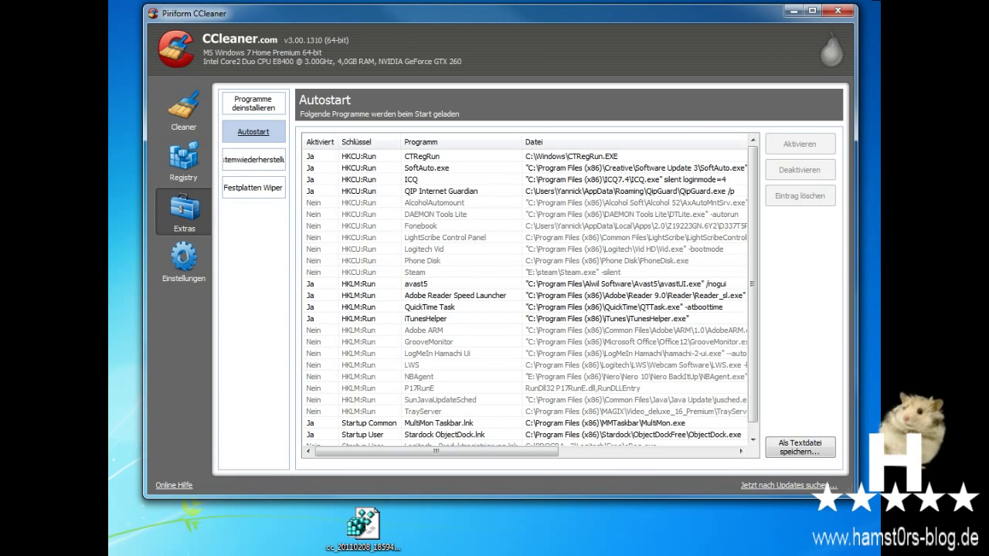
left_click_drag(856, 255, 876, 255)
left_click_drag(521, 142, 472, 141)
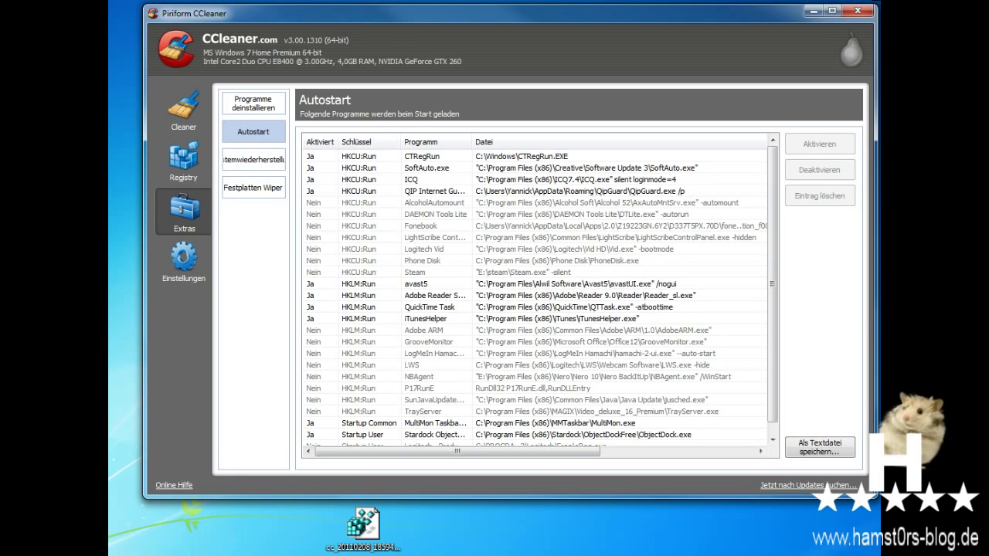
Deactivate the ICQ entry in the Autostart list
left_click(433, 156)
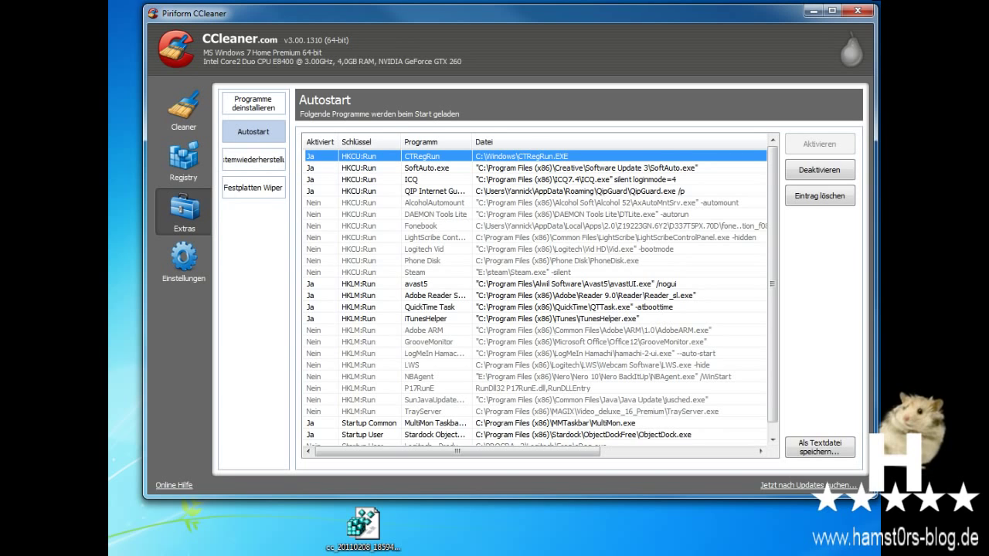
left_click(425, 167)
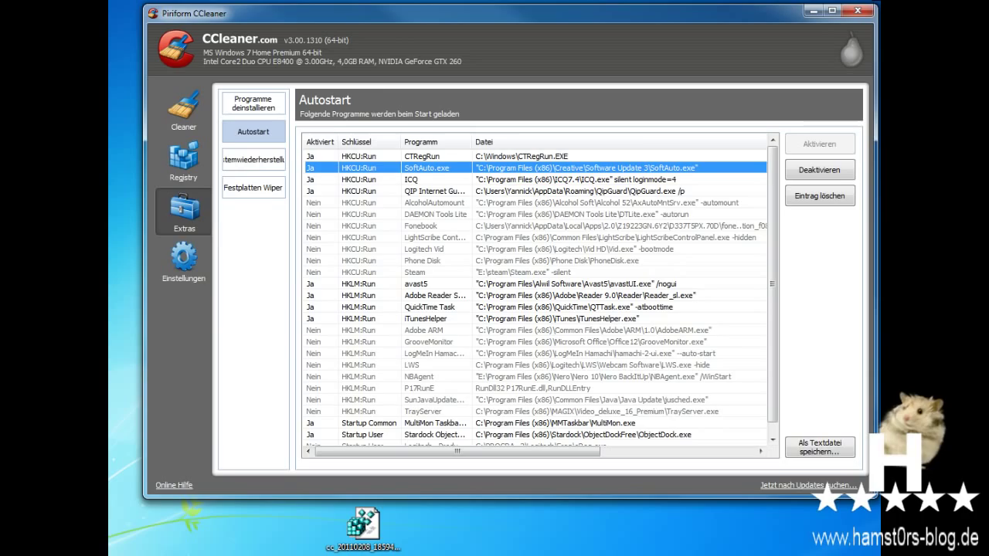
left_click(417, 179)
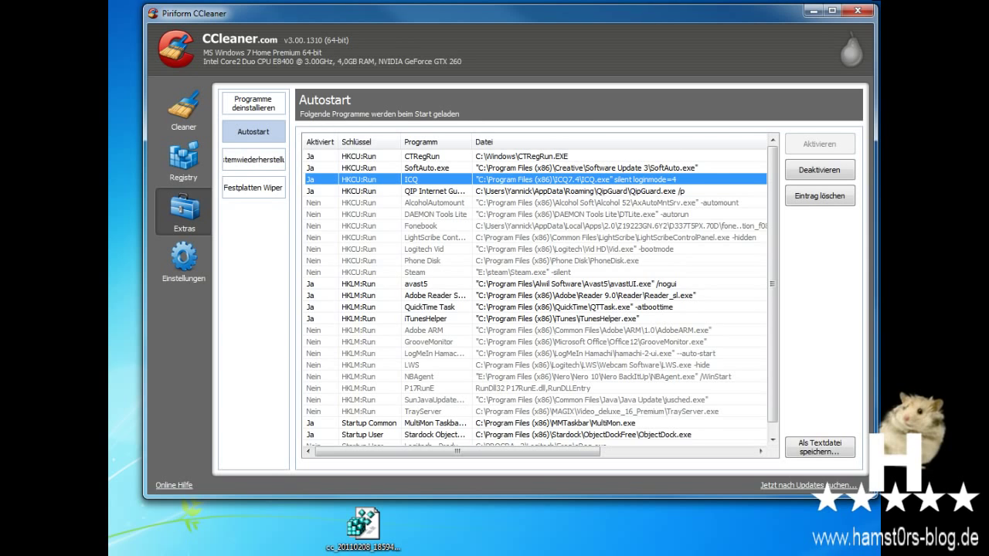
right_click(565, 177)
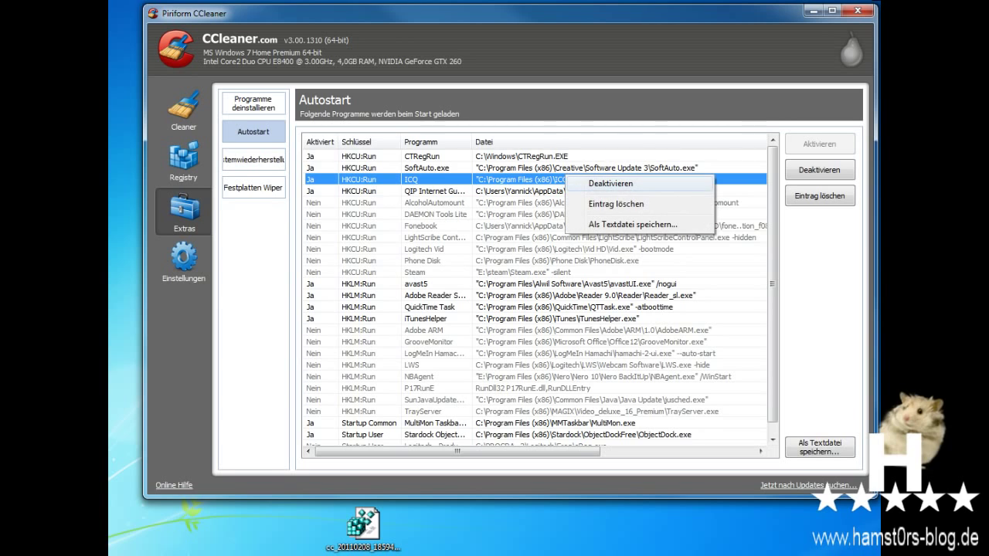
left_click(614, 183)
key("Down")
key("Up")
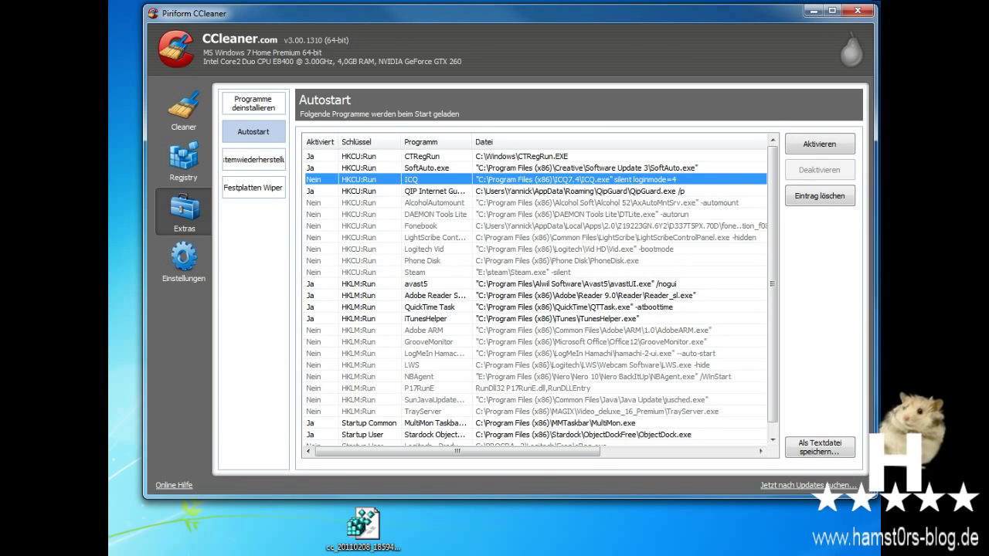
Deactivate the QIP Internet Guardian entry (QipGuard.exe) in the Autostart list
left_click(433, 191)
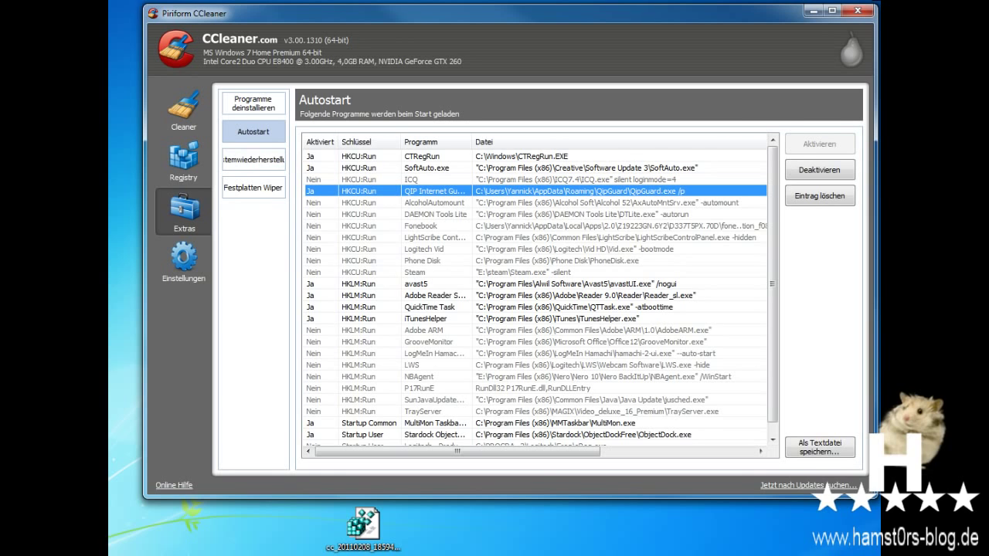
right_click(613, 191)
left_click(658, 201)
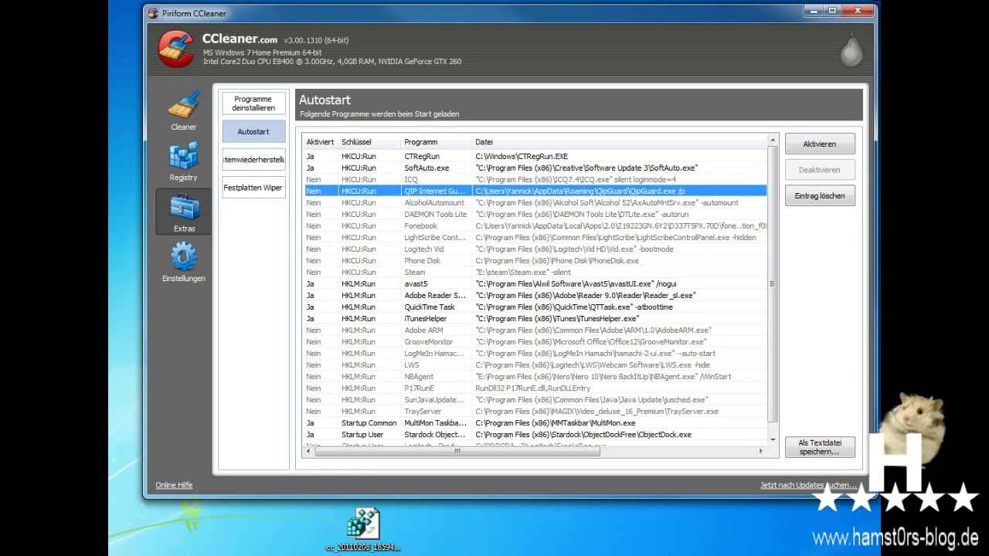
Check the avast5, Adobe Reader and QuickTime Task autostart entries and deactivate iTunesHelper
left_click(433, 283)
scroll(541, 293, "down", 1)
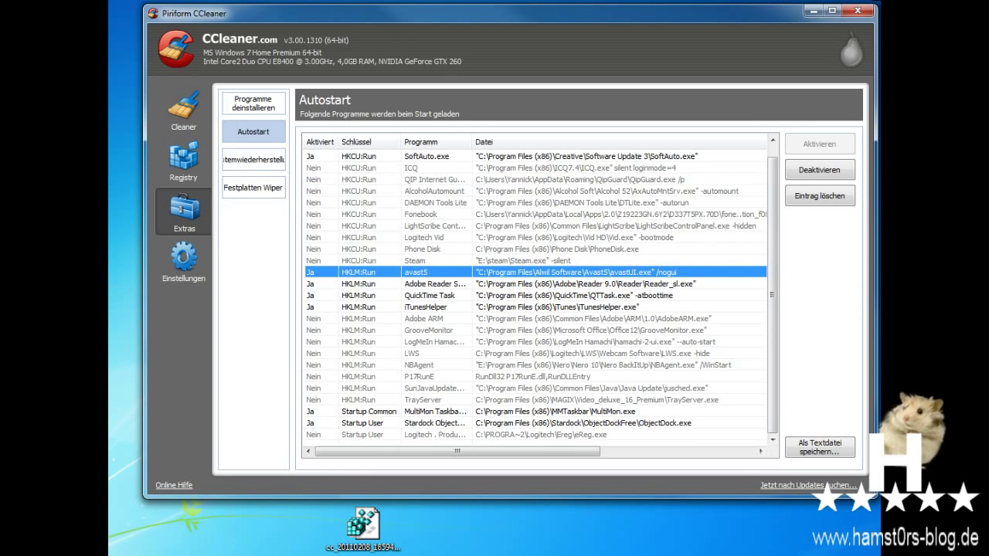
left_click(429, 295)
left_click(429, 272)
key("Down")
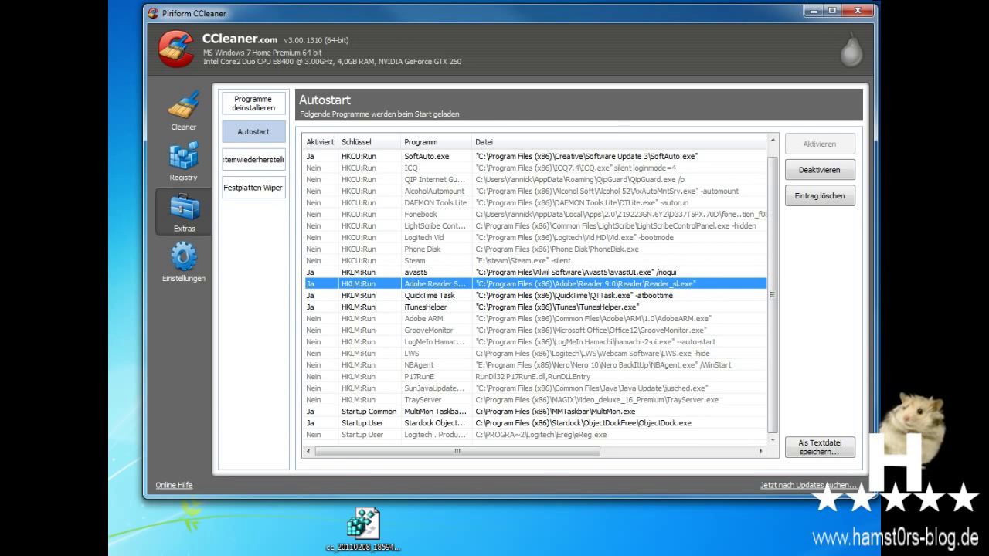
key("Down")
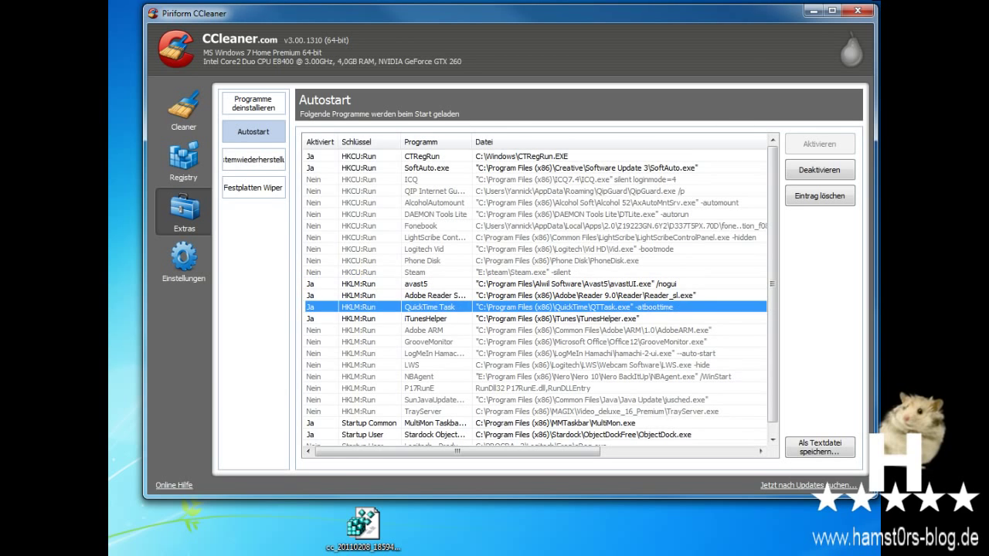
right_click(591, 319)
key("Return")
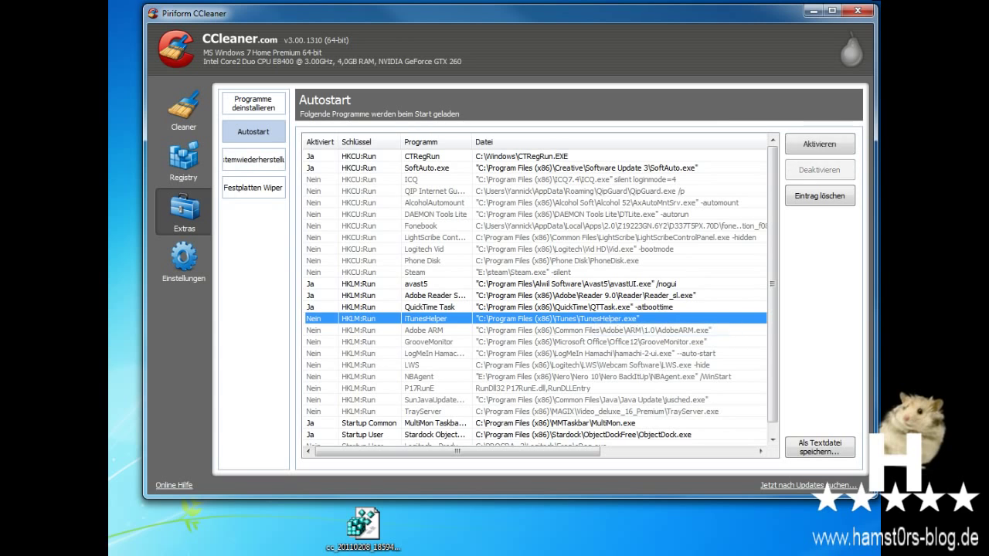
Deactivate the QuickTime Task and Adobe Reader entries in the Autostart list
right_click(591, 307)
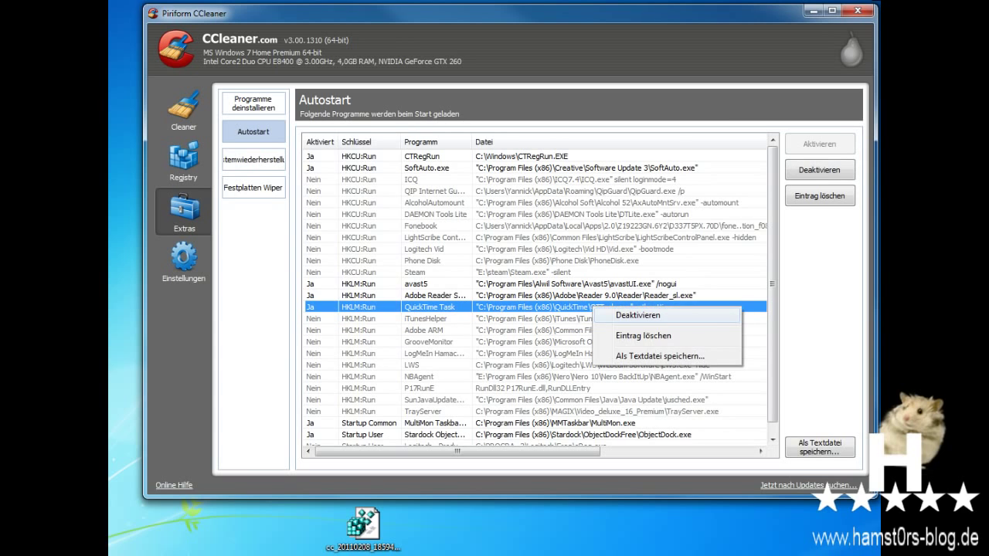
right_click(597, 295)
key("Return")
key("Down")
key("Up")
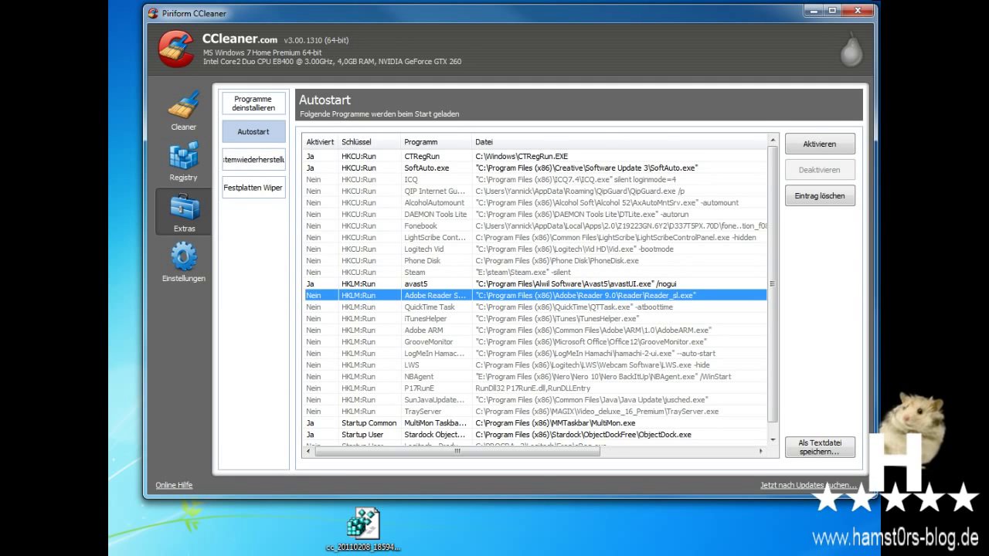
View the system restore points under Systemwiederherstellung and the drive-wiping options under Festplatten Wiper
scroll(541, 296, "down", 1)
scroll(542, 296, "up", 1)
left_click(254, 160)
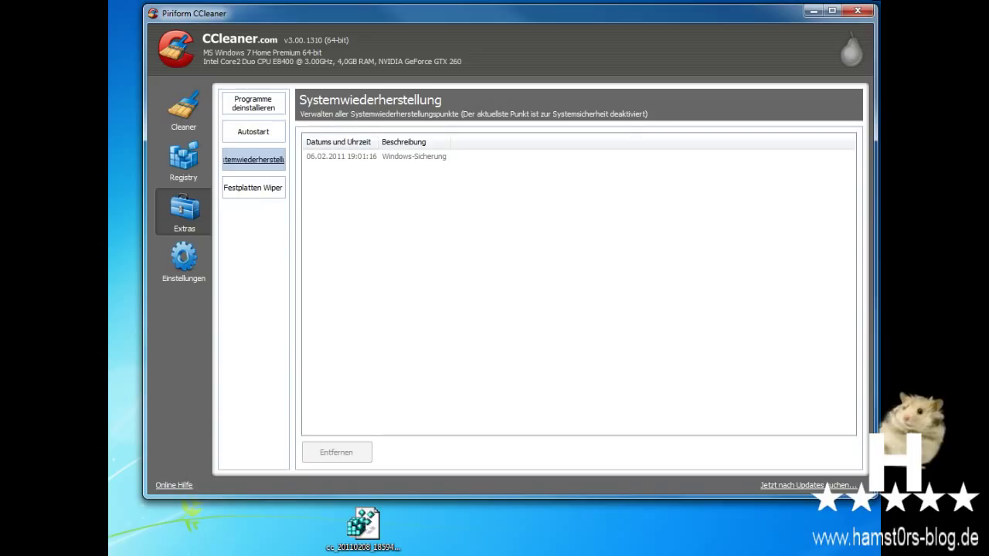
left_click(254, 188)
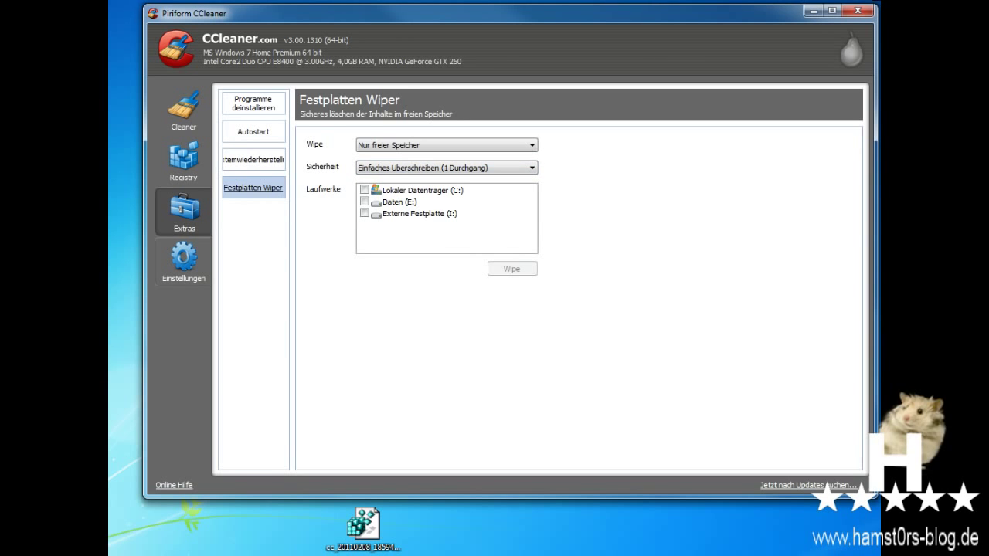
Look through the basic settings, the Cookies lists and the Benutzerdefiniert page under Einstellungen
left_click(184, 261)
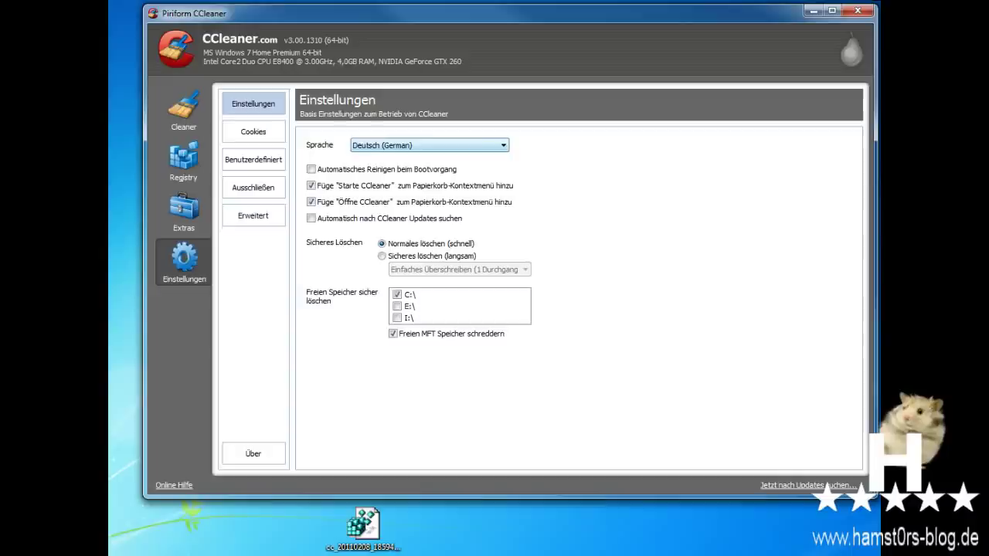
left_click(253, 131)
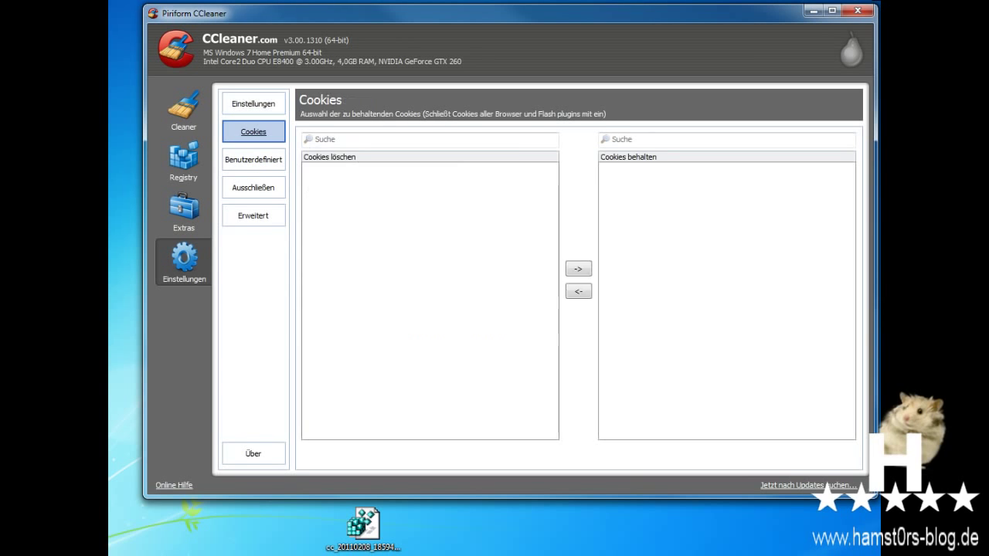
left_click(253, 160)
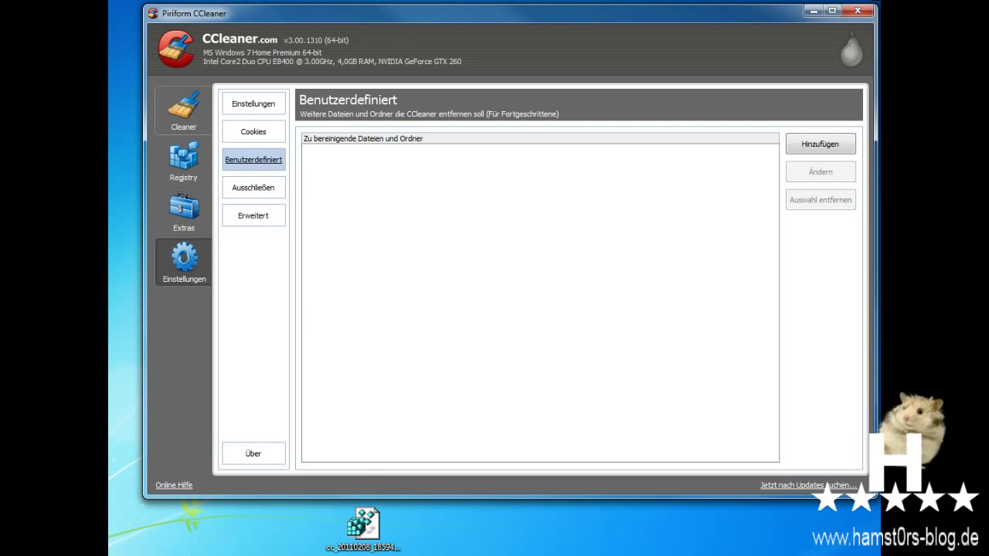
Revisit the Cleaner, Registry and Extras sections and close CCleaner
left_click(183, 110)
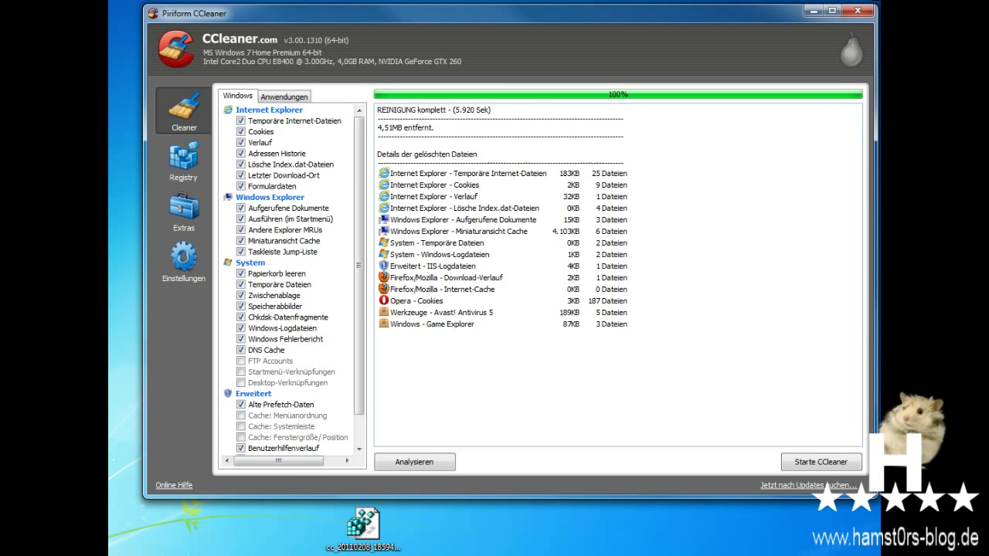
left_click(183, 161)
left_click(184, 210)
left_click(856, 11)
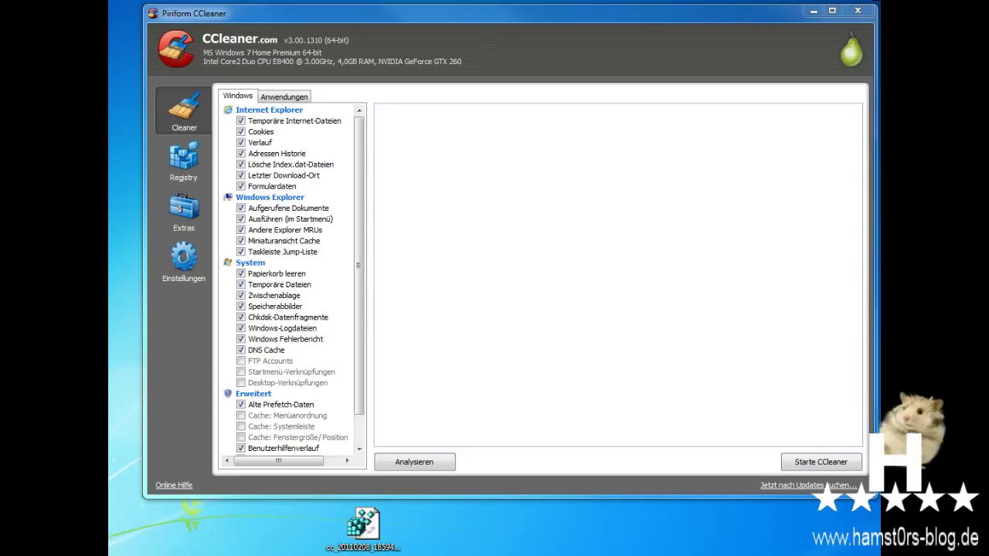
Exclude Formulardaten and Cookies for Internet Explorer and Gespeicherte Formulardaten for Firefox/Mozilla from the cleaning
left_click(240, 187)
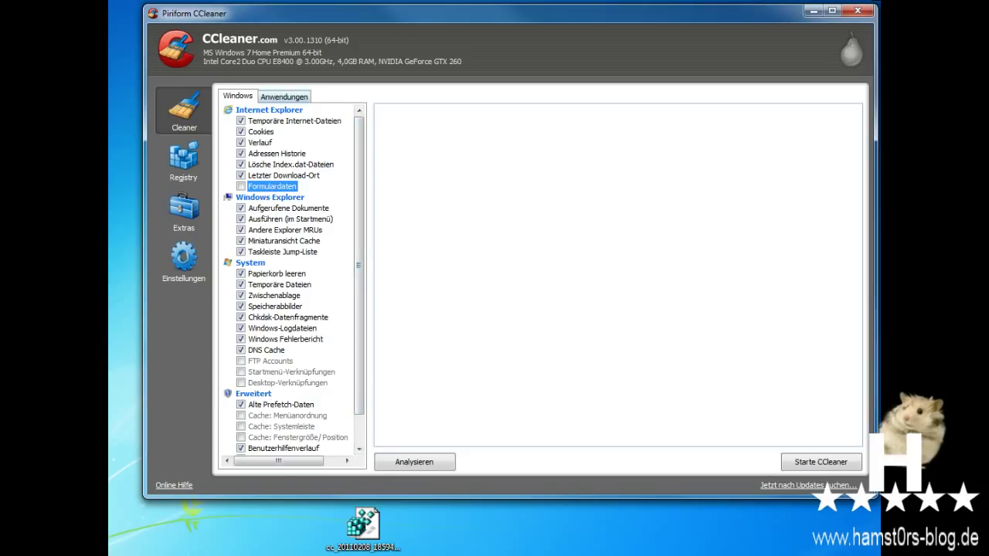
key("ctrl+Tab")
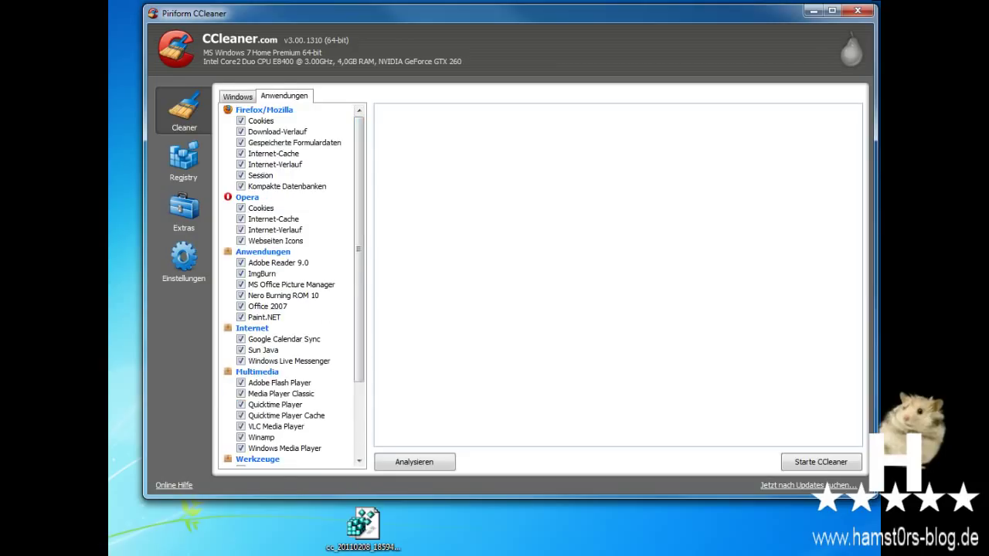
left_click(294, 142)
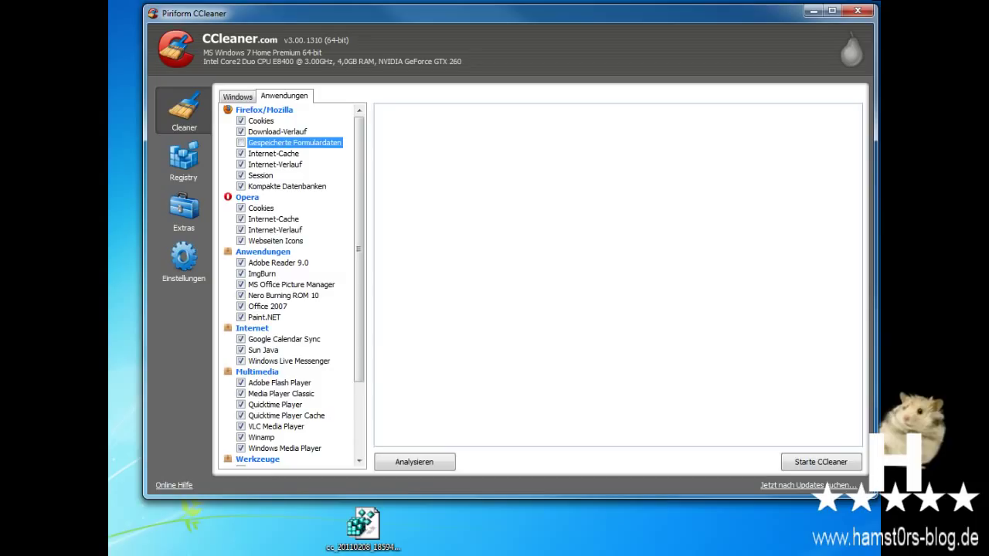
key("ctrl+Tab")
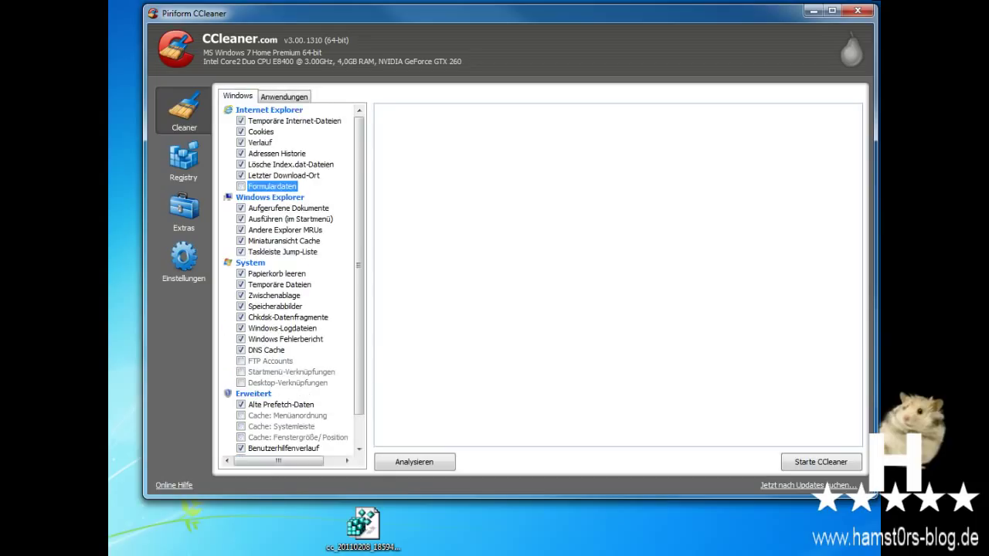
left_click(241, 131)
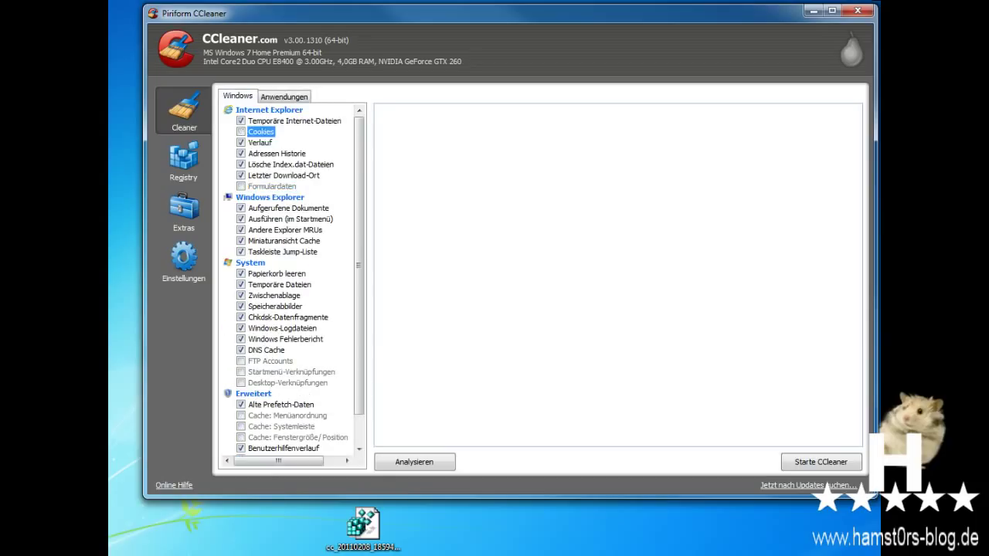